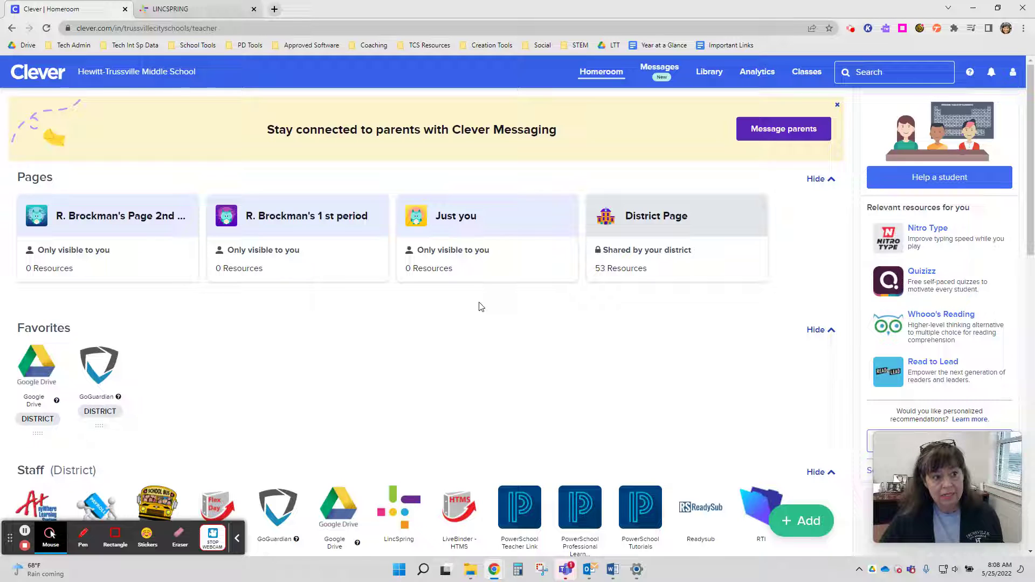
Step: Launch the LincSpring tile from the Staff (District) apps on the Clever Homeroom
{"action": "left_click", "coordinate": [237, 538]}
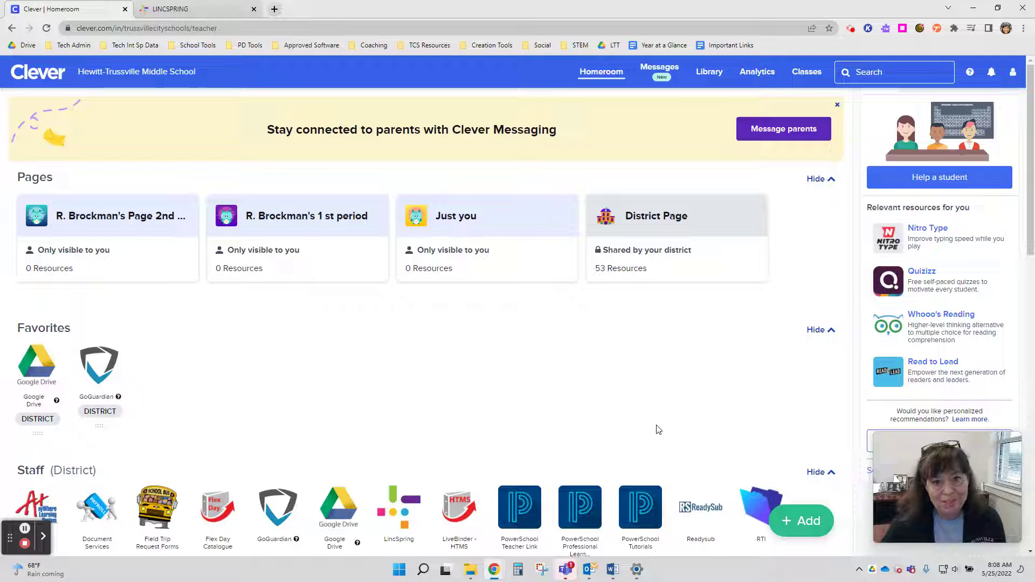
{"action": "scroll", "coordinate": [641, 417], "scroll_direction": "down", "scroll_amount": 3}
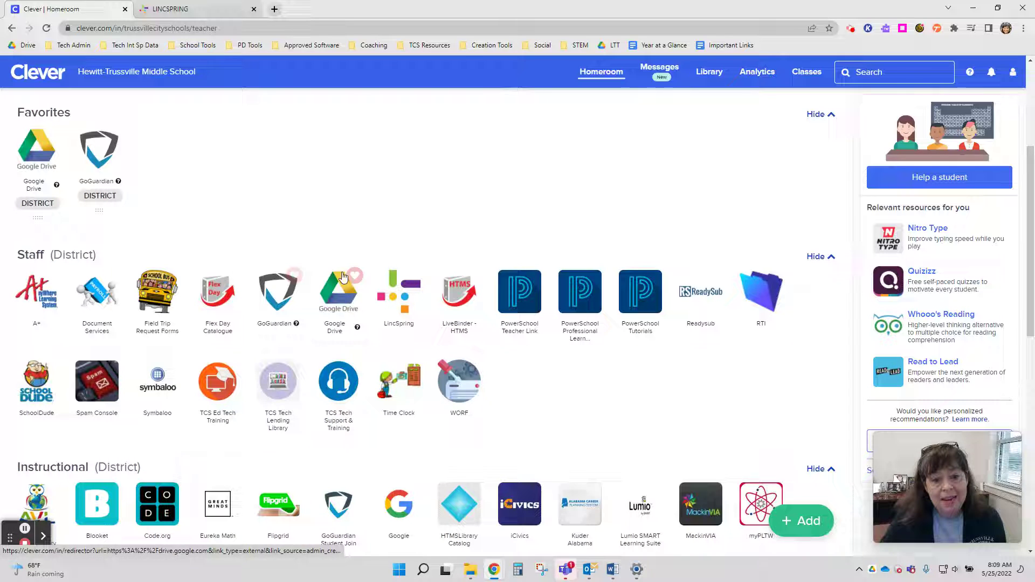
{"action": "left_click", "coordinate": [390, 312]}
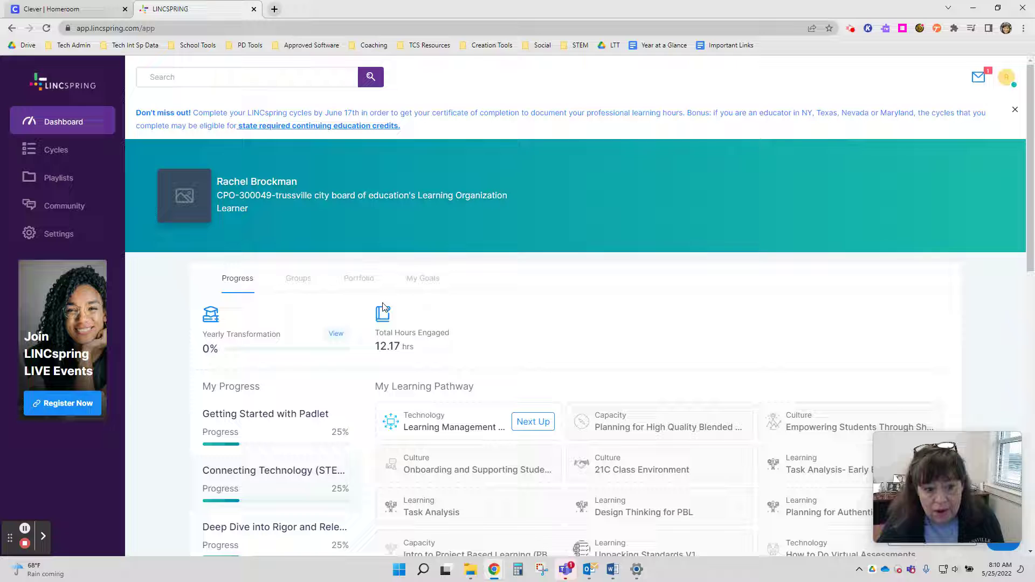
{"action": "scroll", "coordinate": [296, 380], "scroll_direction": "down", "scroll_amount": 3}
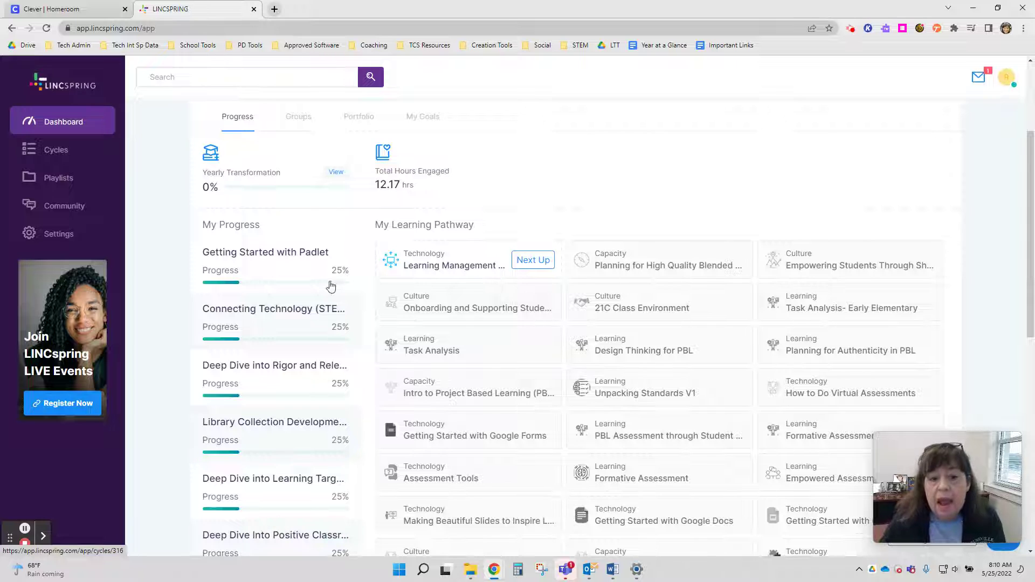
{"action": "scroll", "coordinate": [317, 452], "scroll_direction": "down", "scroll_amount": 10}
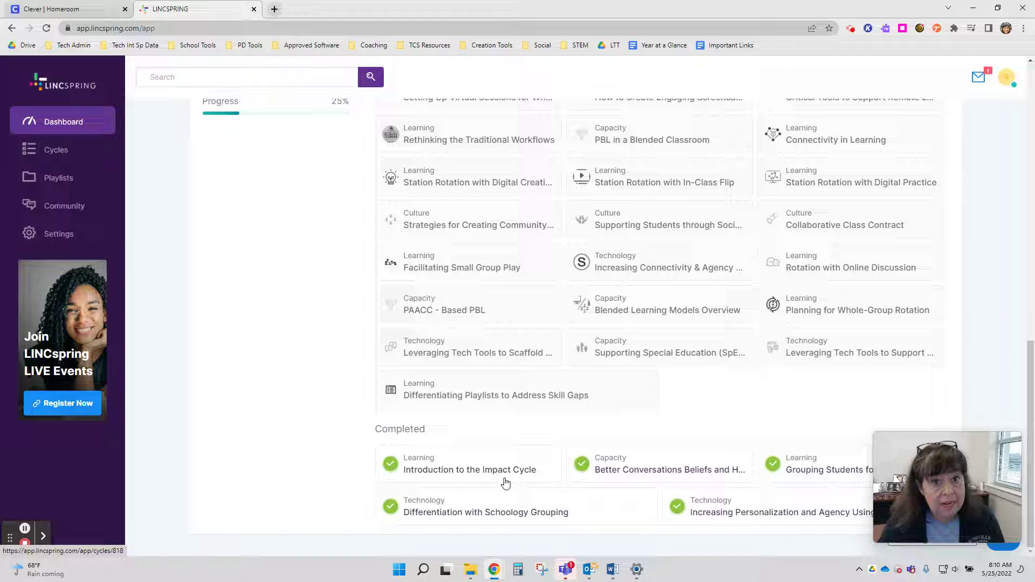
{"action": "scroll", "coordinate": [300, 434], "scroll_direction": "up", "scroll_amount": 10}
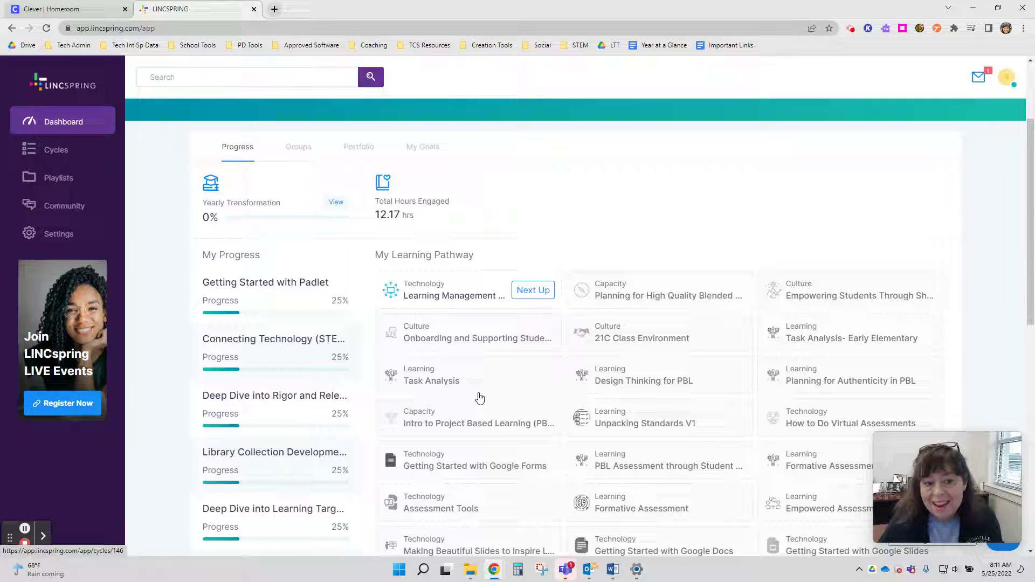
Step: Search 'padlet', open the Getting Started with Padlet cycle, and preview its Spark step
{"action": "left_click", "coordinate": [214, 84]}
{"action": "type", "text": "padlet"}
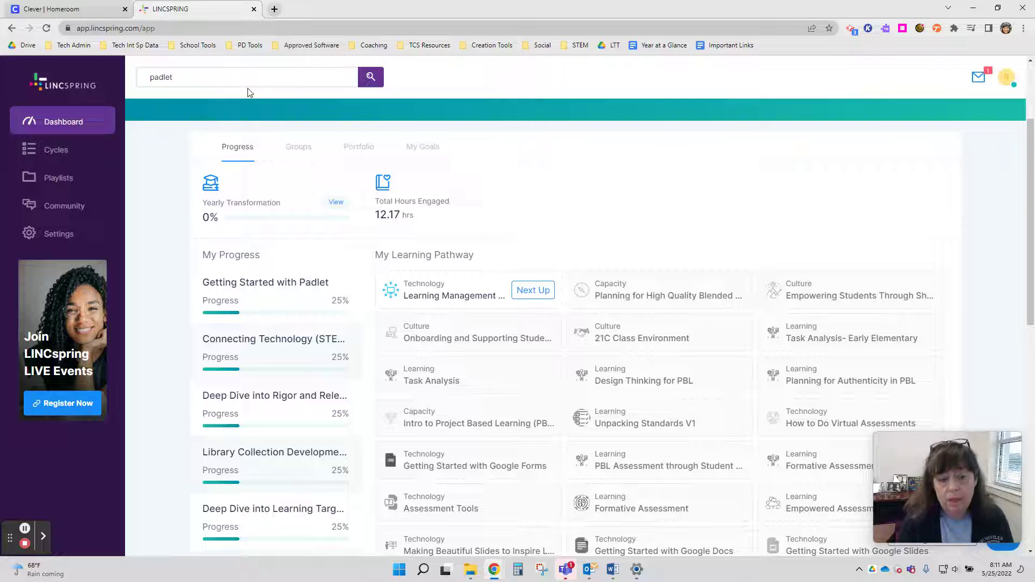
{"action": "key", "text": "Return"}
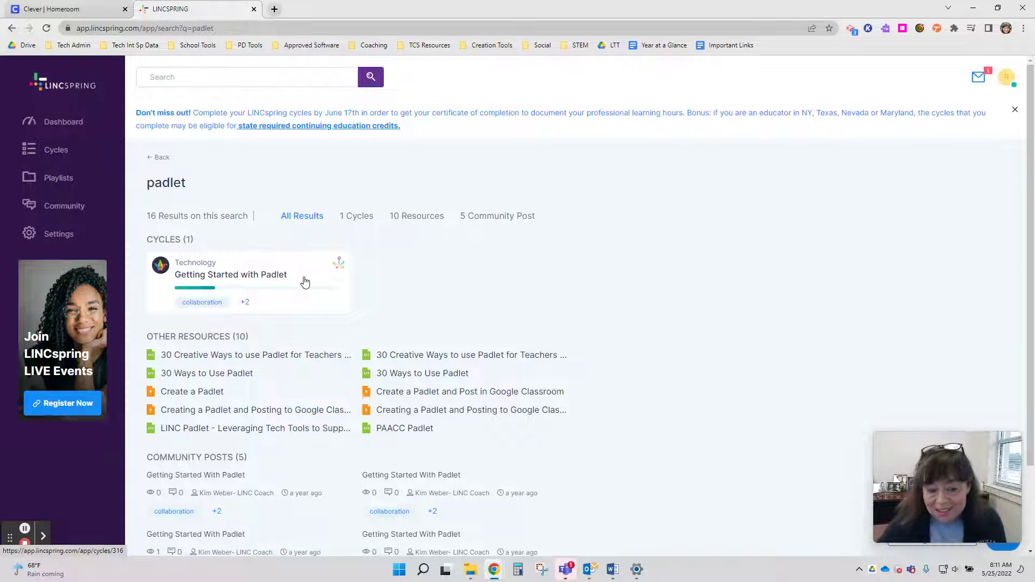
{"action": "left_click", "coordinate": [247, 272]}
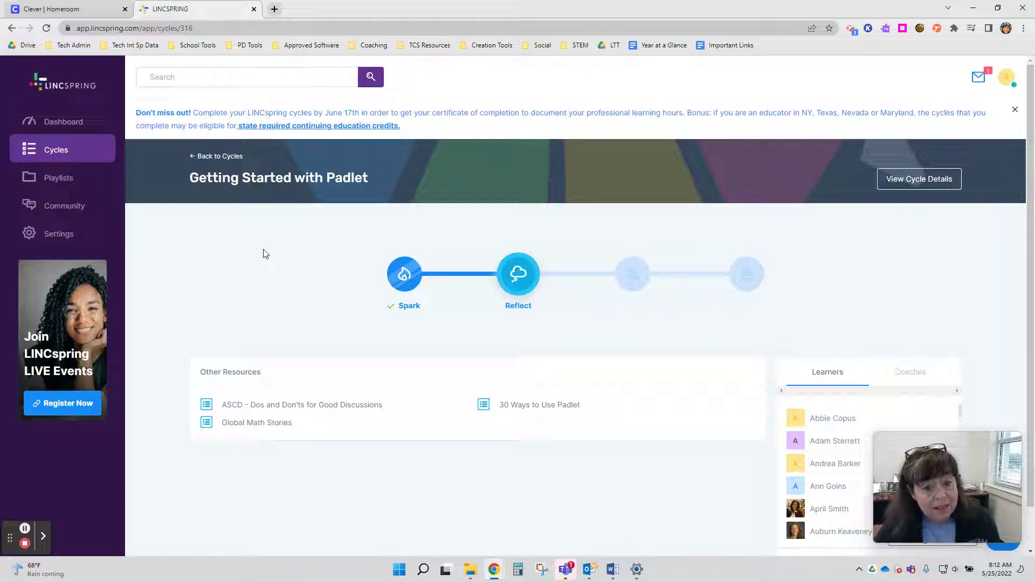
{"action": "left_click", "coordinate": [411, 279]}
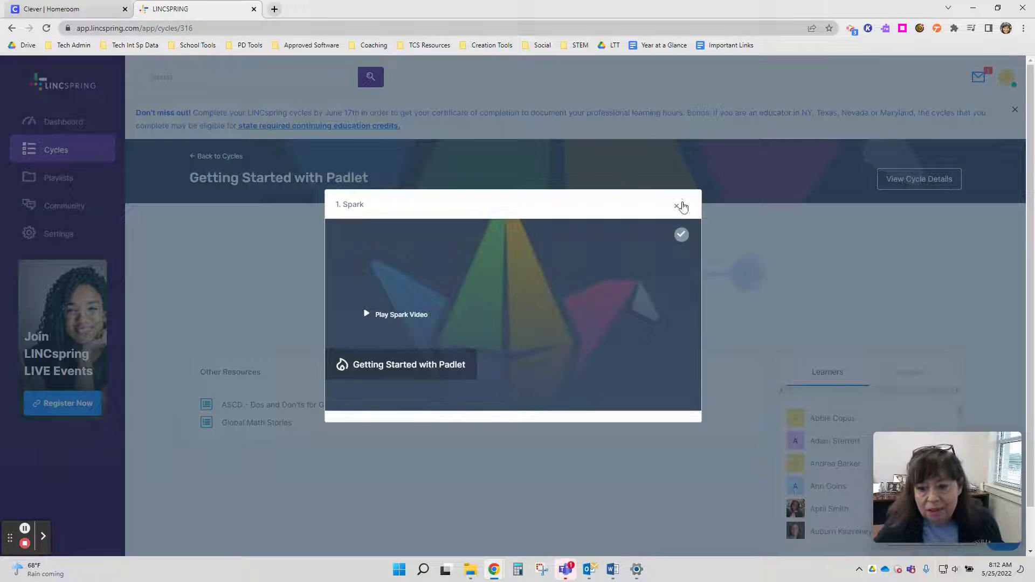
{"action": "left_click", "coordinate": [677, 205]}
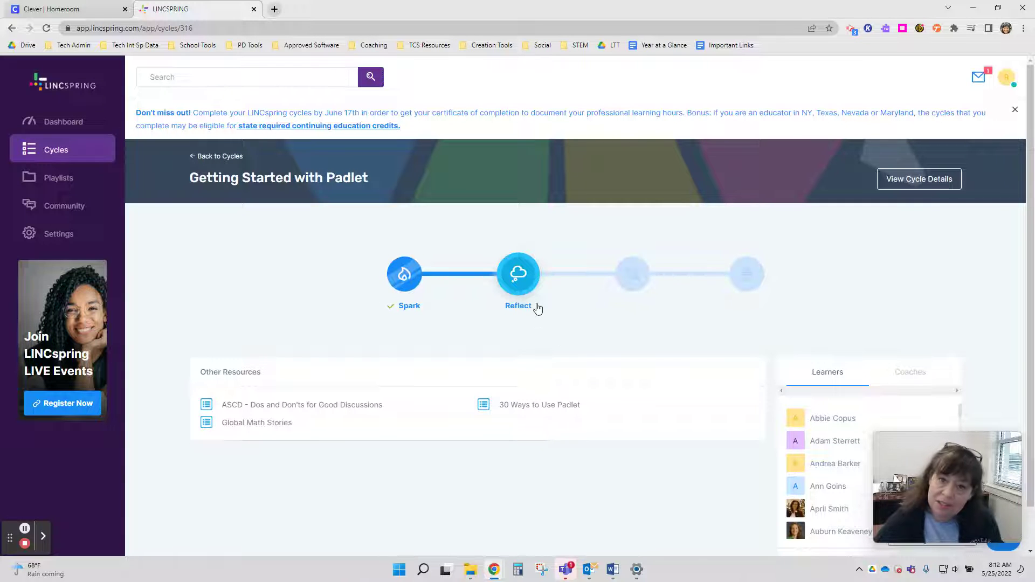
{"action": "left_click", "coordinate": [531, 278]}
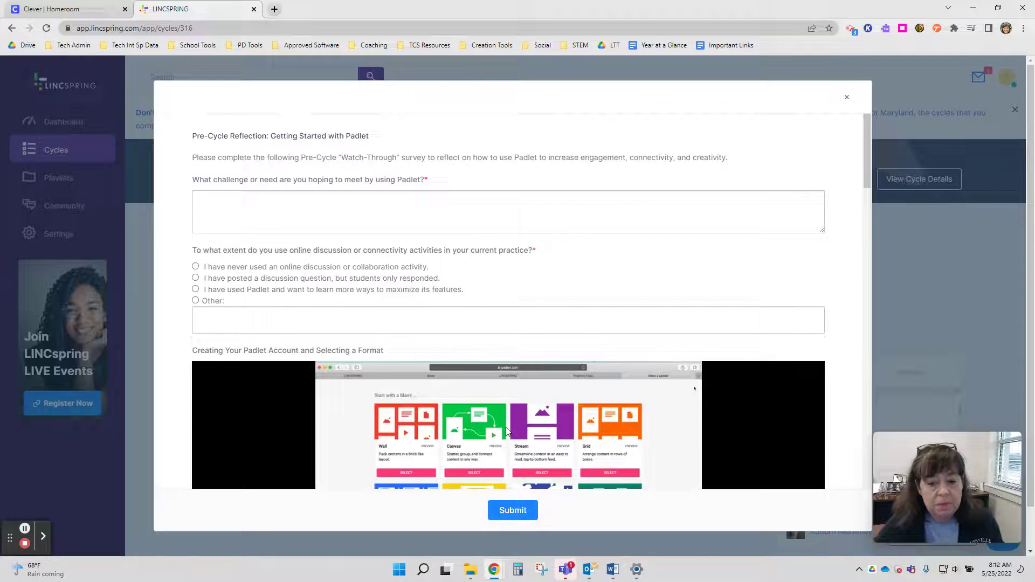
{"action": "scroll", "coordinate": [507, 431], "scroll_direction": "down", "scroll_amount": 3}
{"action": "scroll", "coordinate": [522, 342], "scroll_direction": "down", "scroll_amount": 2}
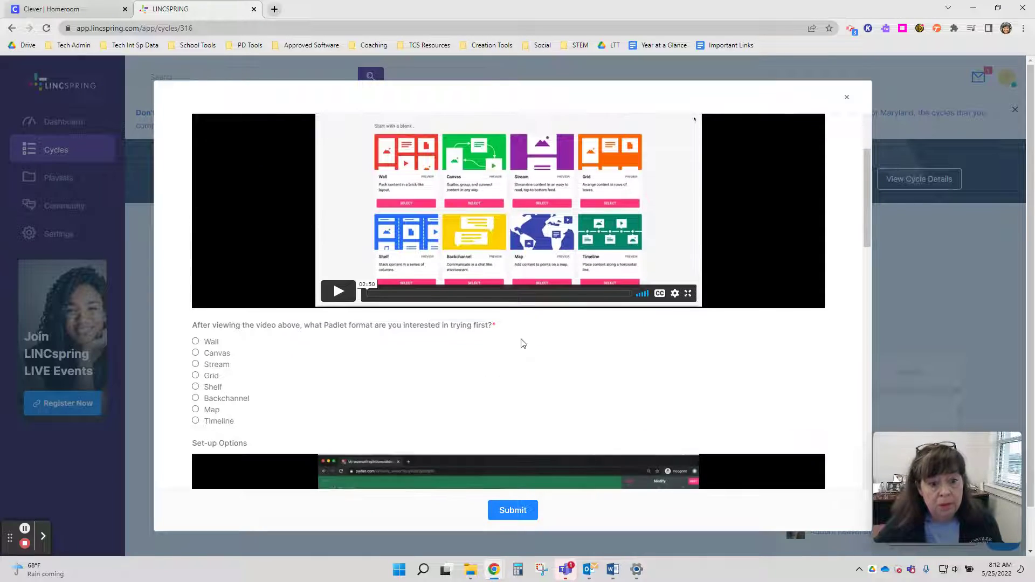
{"action": "scroll", "coordinate": [521, 342], "scroll_direction": "down", "scroll_amount": 4}
{"action": "scroll", "coordinate": [520, 342], "scroll_direction": "up", "scroll_amount": 7}
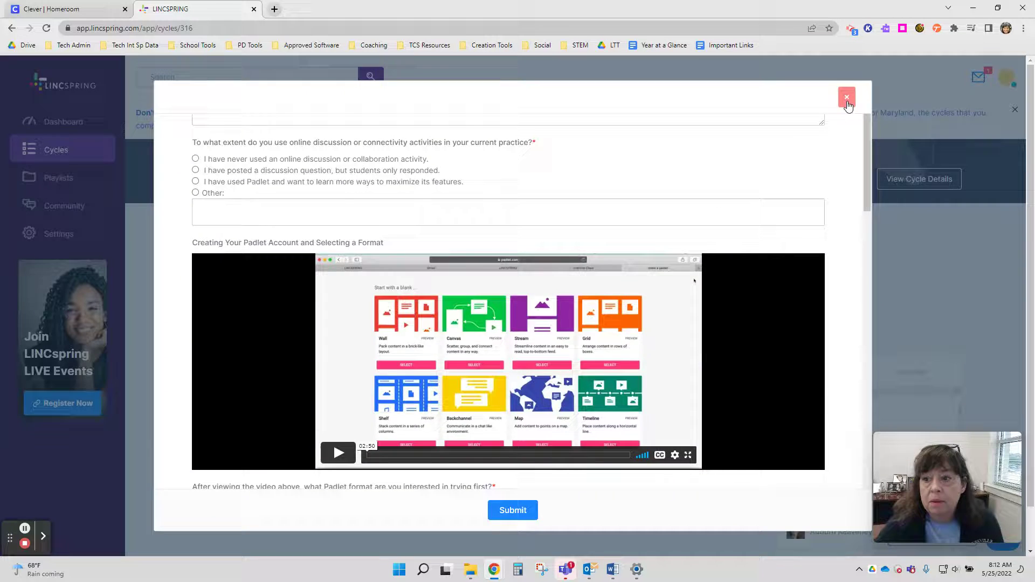
{"action": "left_click", "coordinate": [847, 99]}
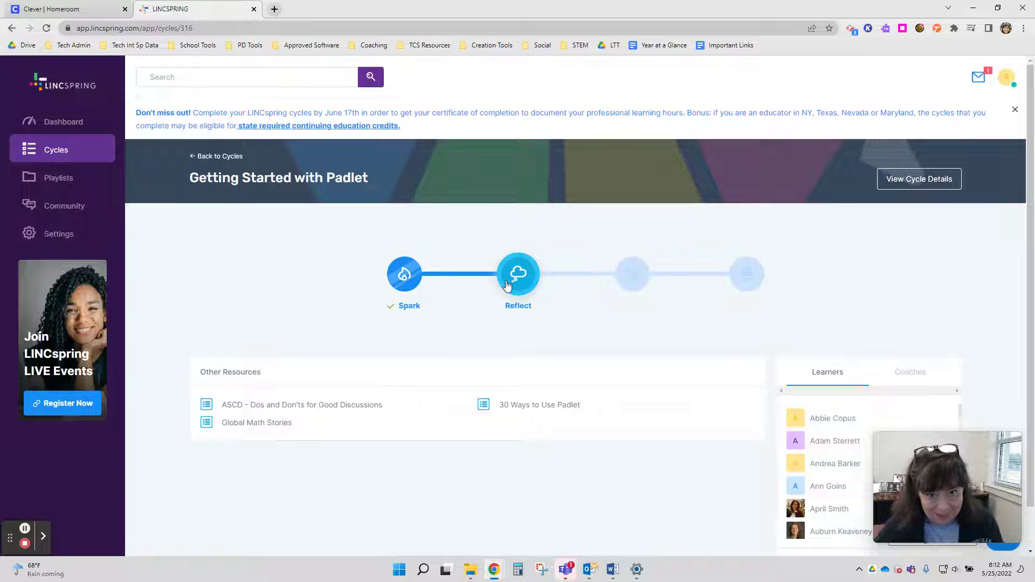
Step: Download the Tinker step's Padlet template and open it as Google Doc 316_padlet_tinker_template
{"action": "left_click", "coordinate": [631, 276]}
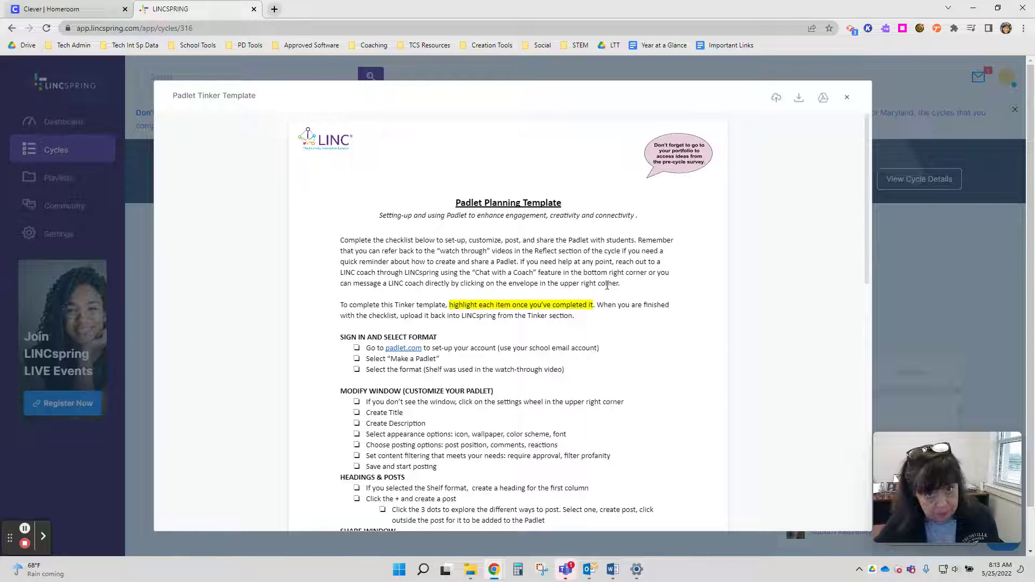
{"action": "left_click", "coordinate": [799, 102]}
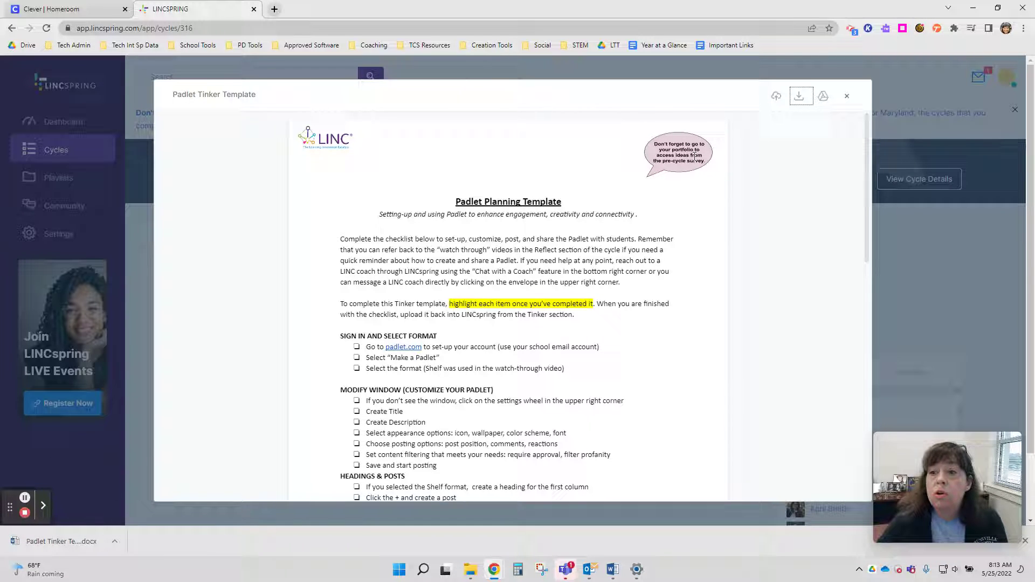
{"action": "left_click", "coordinate": [825, 101]}
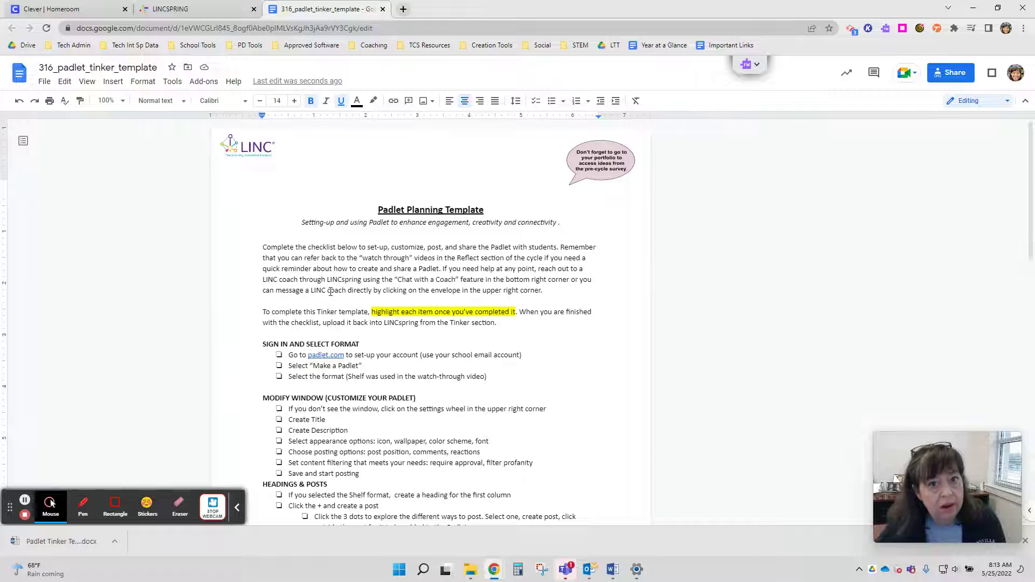
Step: Go back to the LINCspring tab showing the Padlet Tinker Template preview
{"action": "left_click", "coordinate": [214, 11]}
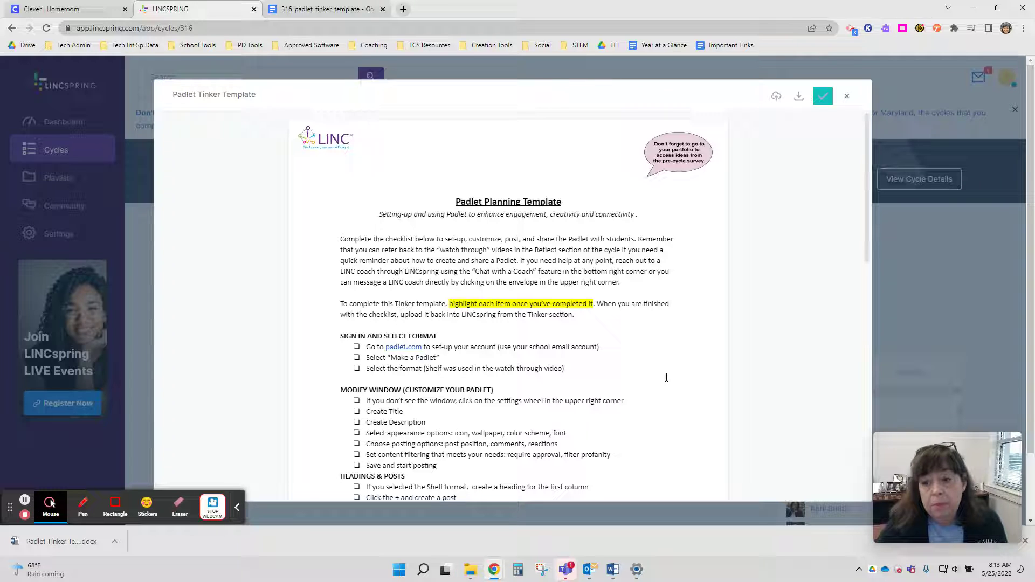
Step: View the Upload your Document panel, then close the Padlet Tinker Template dialog
{"action": "left_click", "coordinate": [778, 99]}
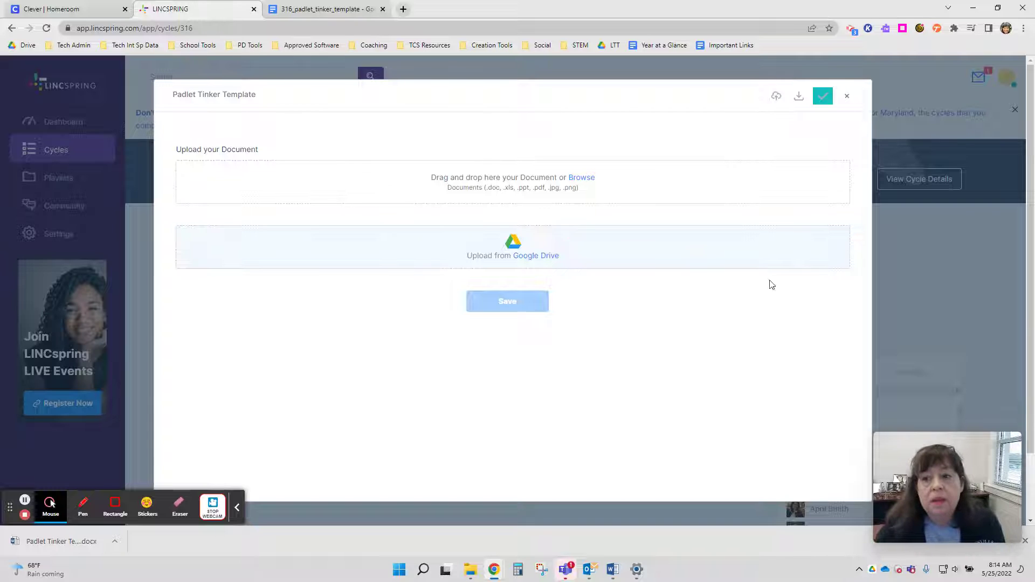
{"action": "left_click", "coordinate": [849, 98]}
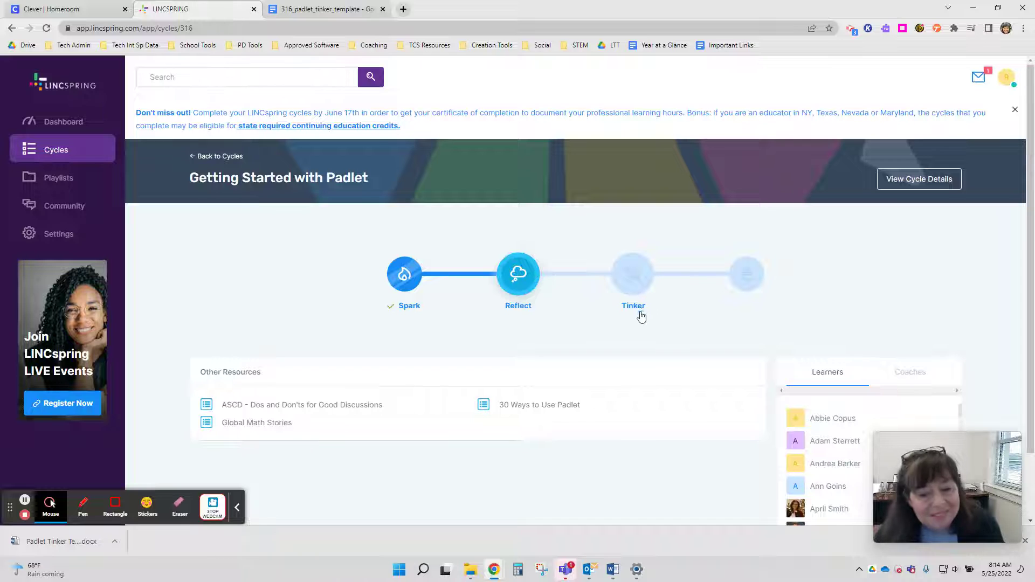
{"action": "left_click", "coordinate": [747, 282]}
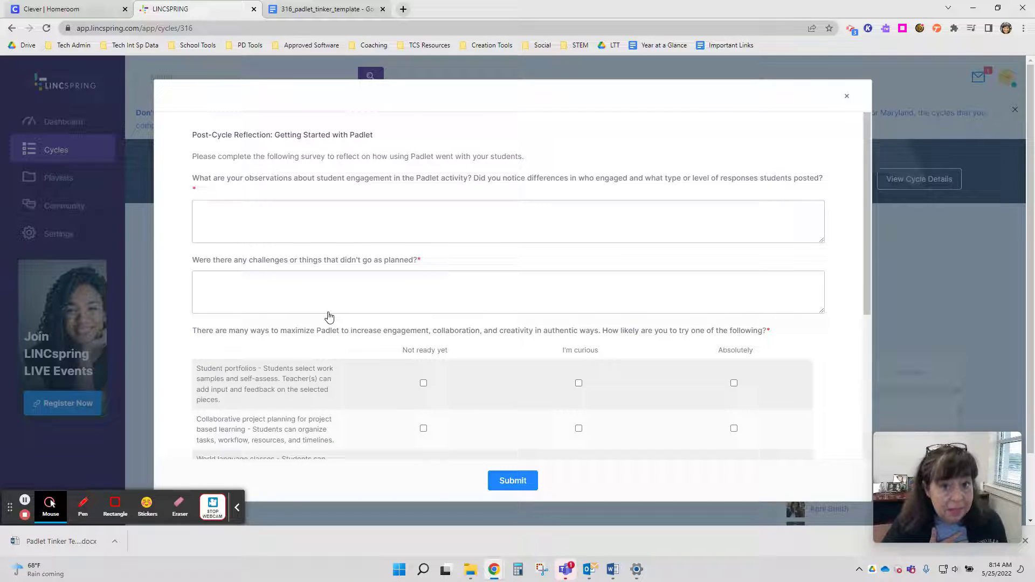
{"action": "key", "text": "Escape"}
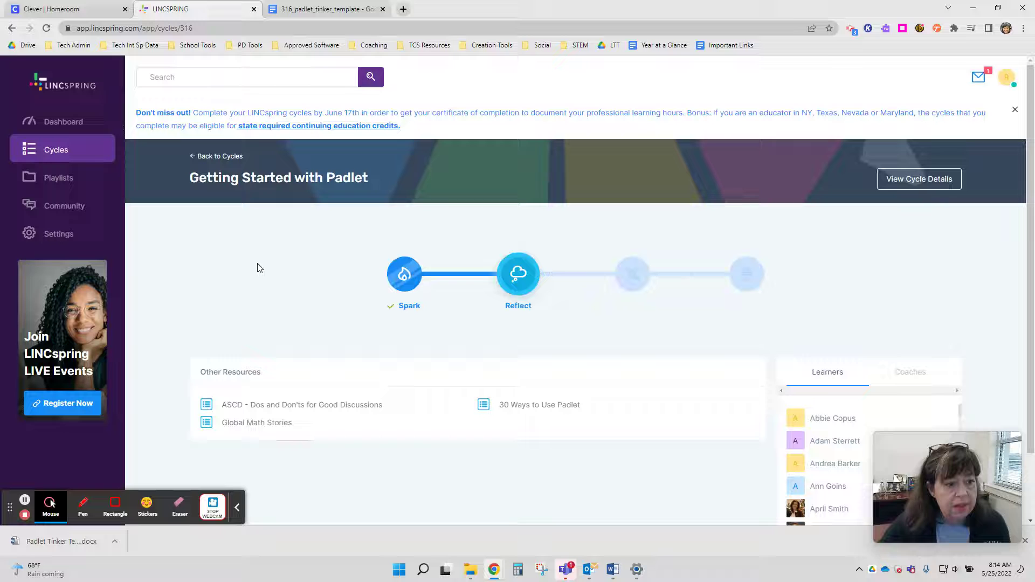
Step: Open the dashboard's Portfolio and browse each cycle's Reflect, Tinker and Grow entries
{"action": "left_click", "coordinate": [63, 118]}
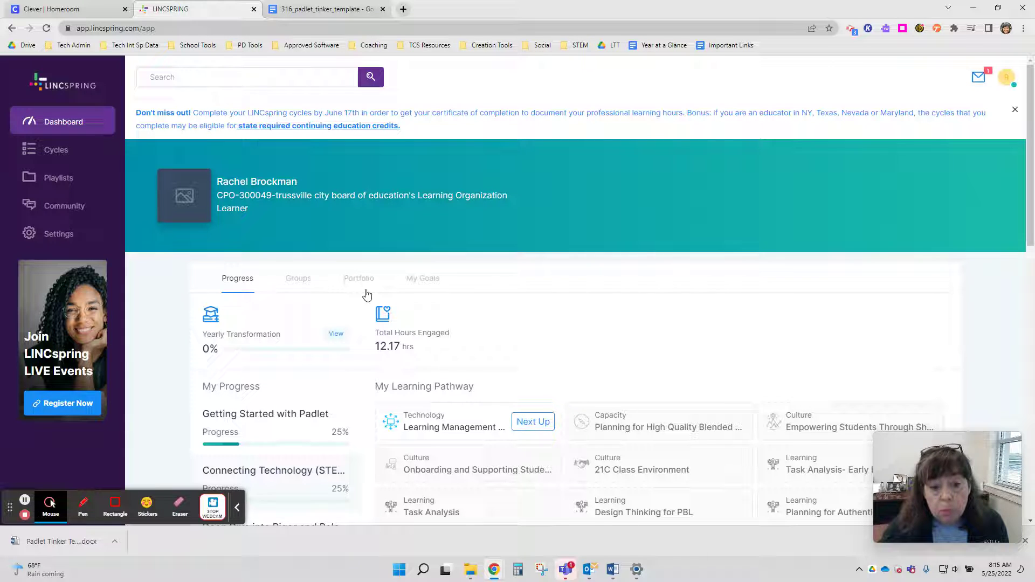
{"action": "left_click", "coordinate": [371, 283]}
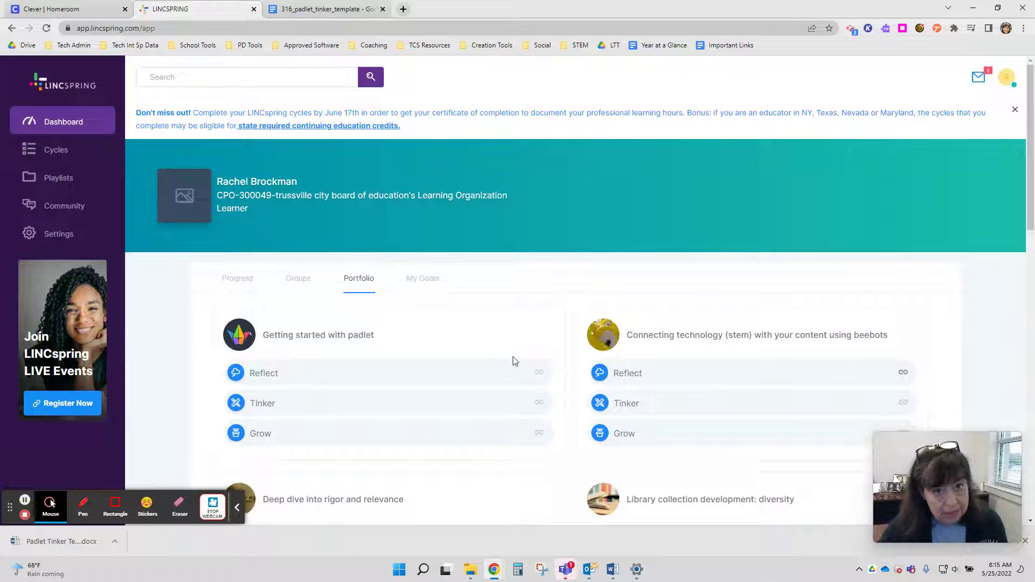
{"action": "scroll", "coordinate": [513, 360], "scroll_direction": "down", "scroll_amount": 5}
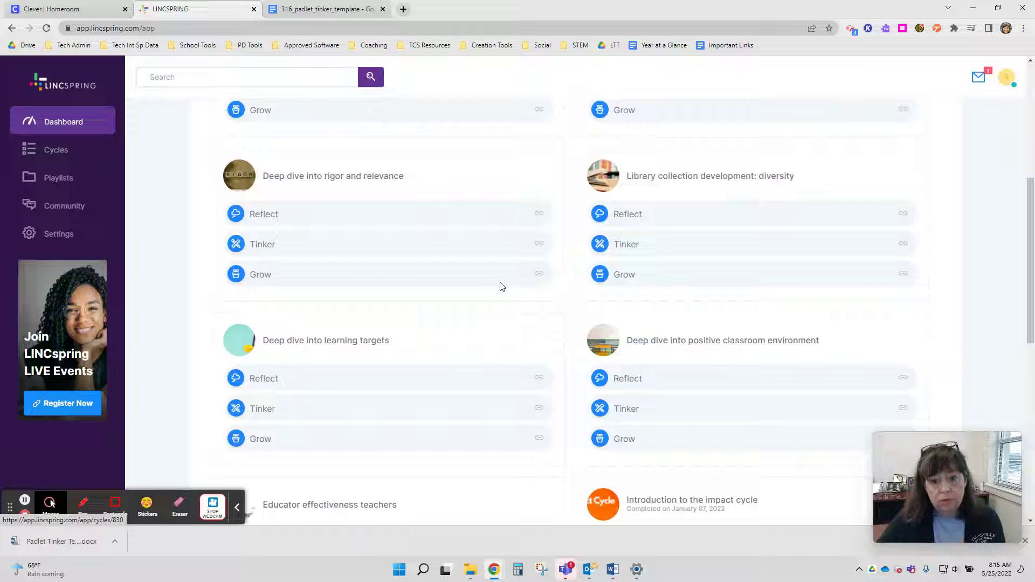
{"action": "scroll", "coordinate": [500, 270], "scroll_direction": "up", "scroll_amount": 3}
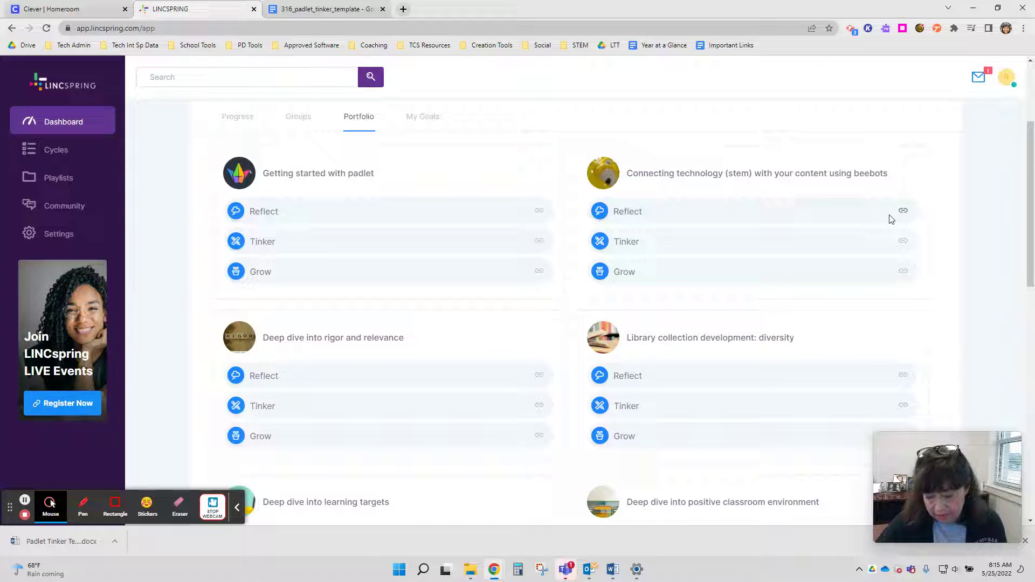
{"action": "scroll", "coordinate": [717, 251], "scroll_direction": "down", "scroll_amount": 9}
{"action": "scroll", "coordinate": [718, 247], "scroll_direction": "up", "scroll_amount": 2}
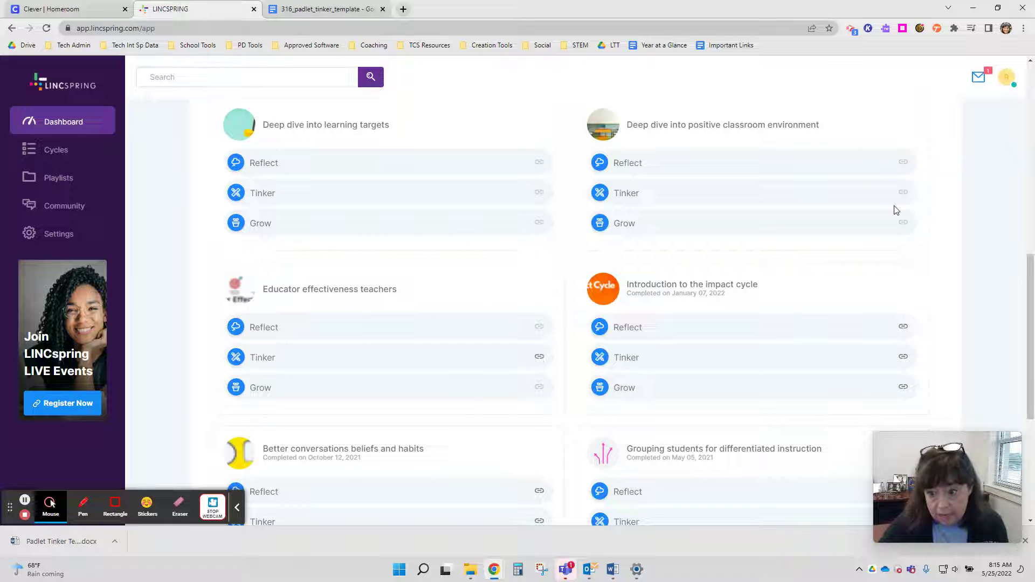
{"action": "scroll", "coordinate": [814, 302], "scroll_direction": "down", "scroll_amount": 2}
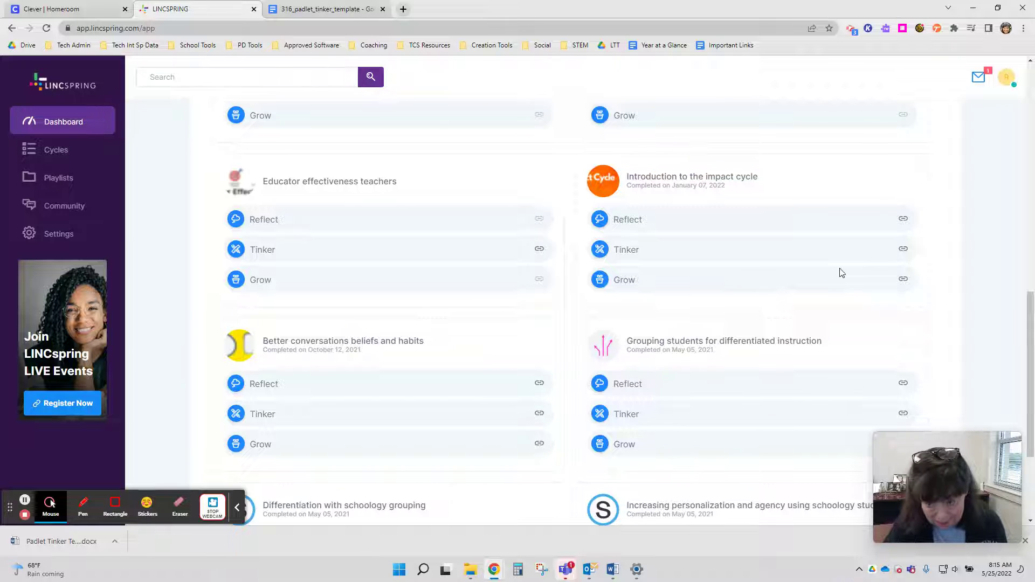
{"action": "scroll", "coordinate": [601, 455], "scroll_direction": "up", "scroll_amount": 10}
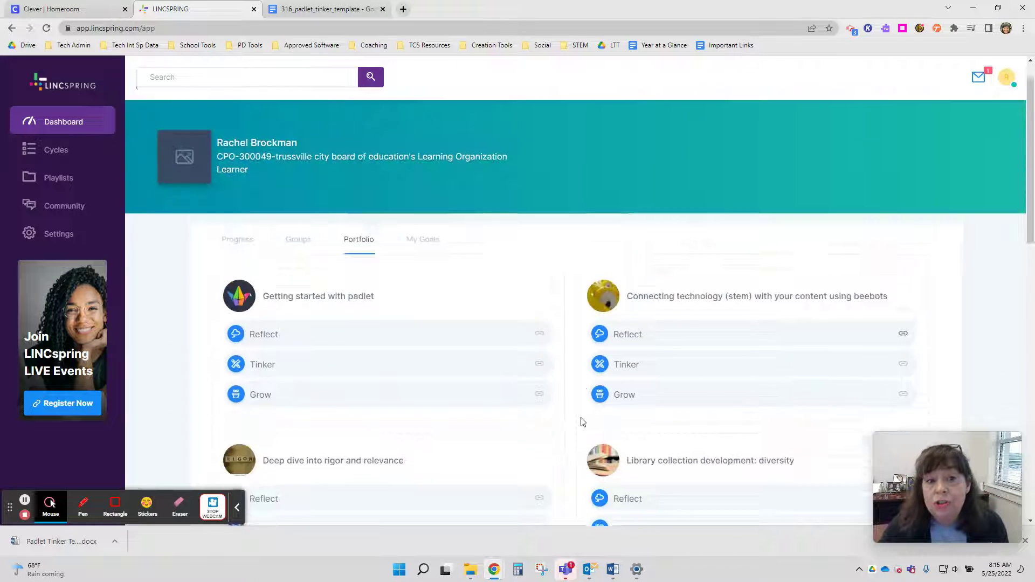
{"action": "scroll", "coordinate": [583, 423], "scroll_direction": "up", "scroll_amount": 1}
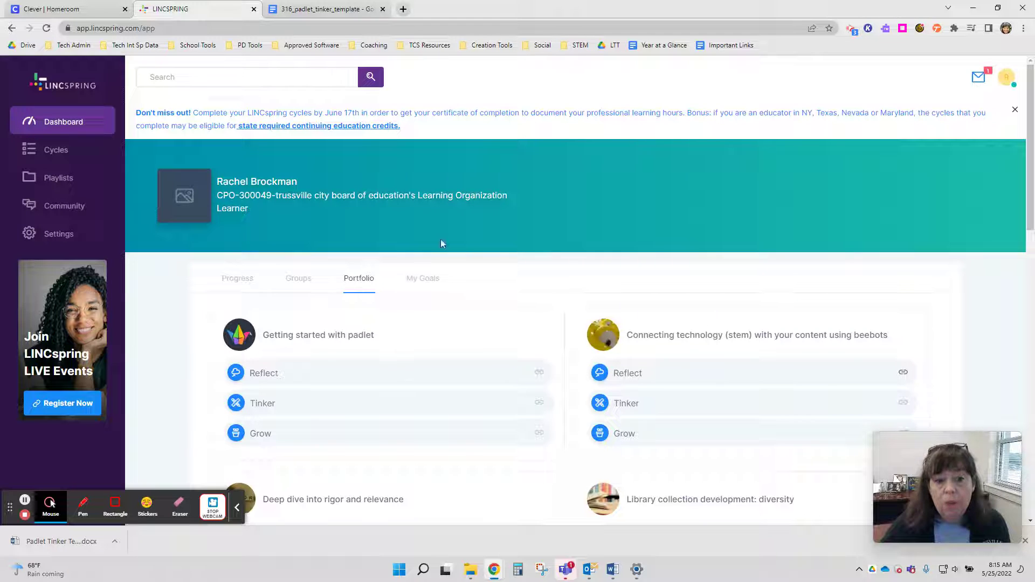
Step: Search 'padlet' again and open the Getting Started with Padlet cycle (cycle 316)
{"action": "left_click", "coordinate": [210, 80]}
{"action": "type", "text": "padlet"}
{"action": "key", "text": "Return"}
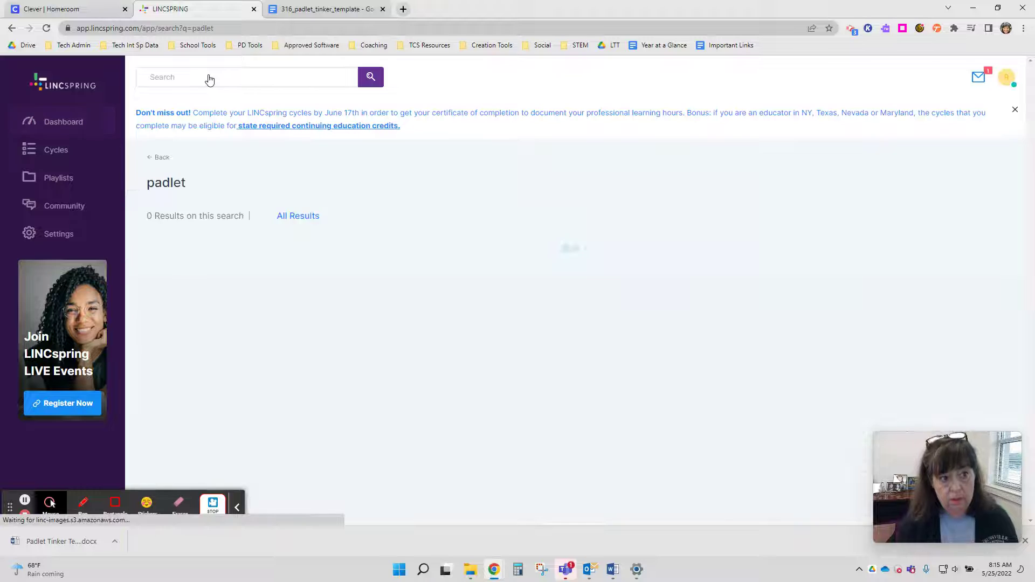
{"action": "left_click", "coordinate": [250, 289]}
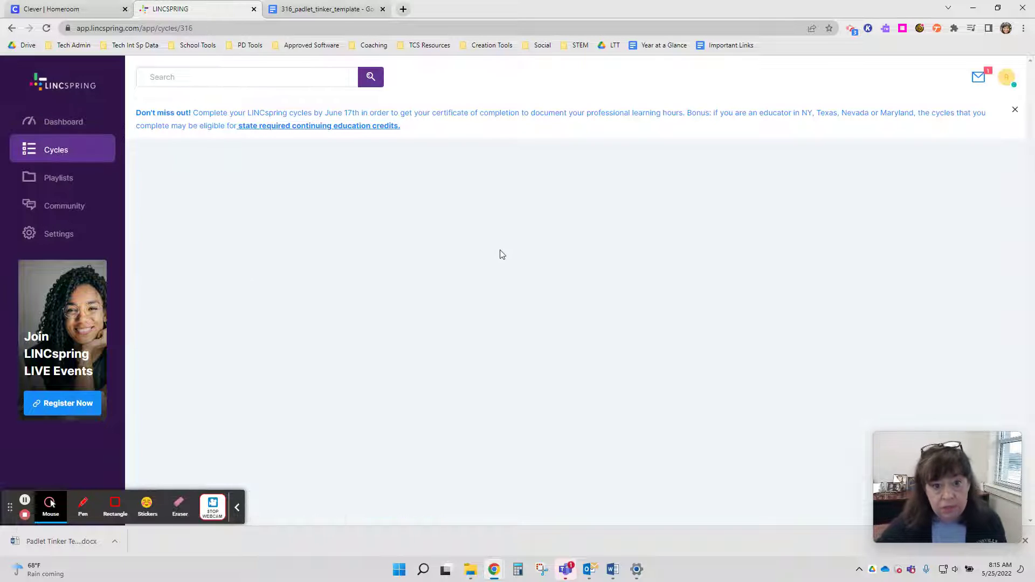